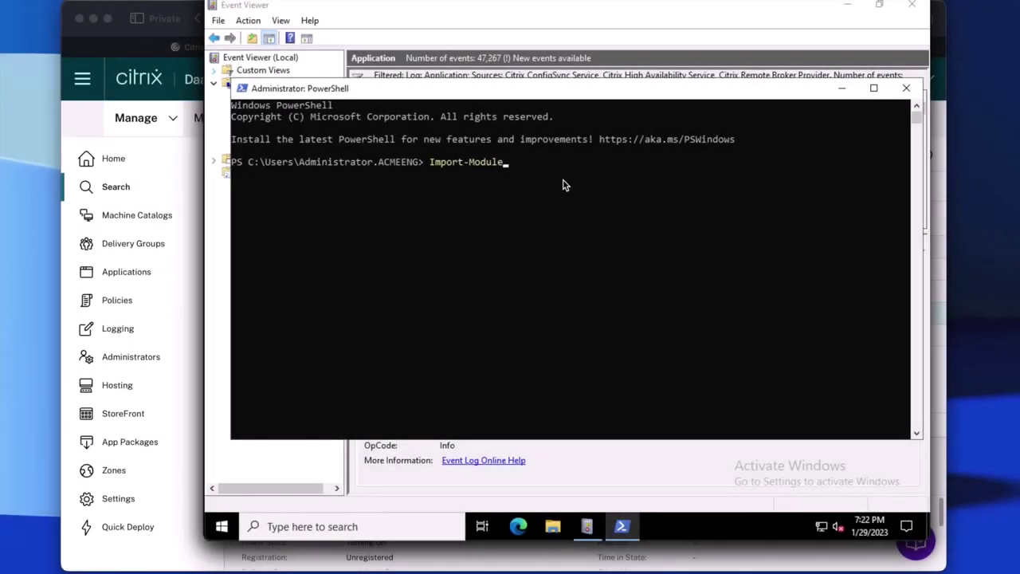
Import the CVADHighAvailability.psm1 module from C:\Tools
{"action": "type", "text": "C:\\Tools\\CV"}
{"action": "key", "text": "Tab"}
{"action": "key", "text": "Return"}
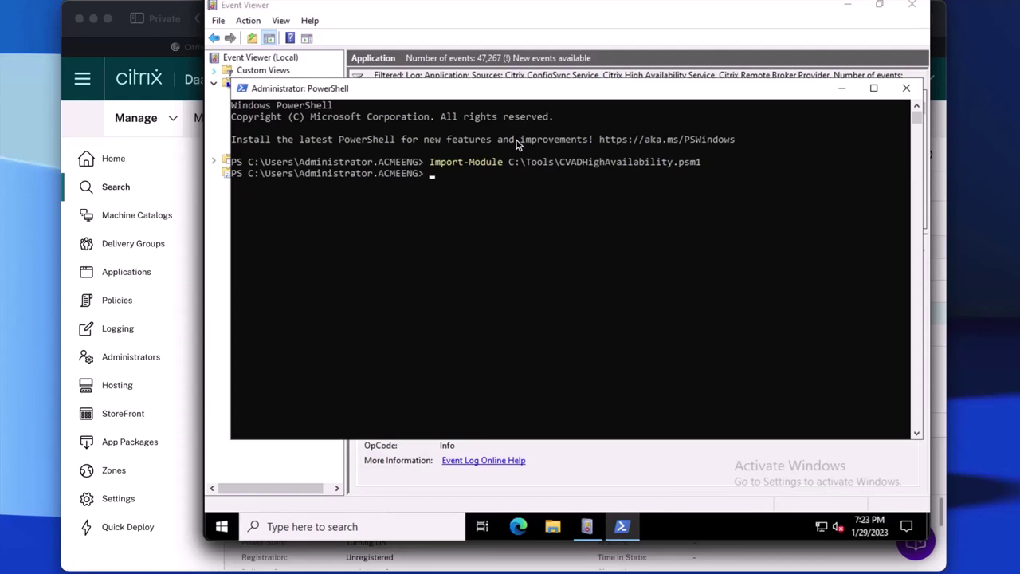
Run Test-ConfigSyncRunning to confirm it returns False, glancing at the Event Viewer log
{"action": "type", "text": "Test-ConfigSyncRunning"}
{"action": "key", "text": "Return"}
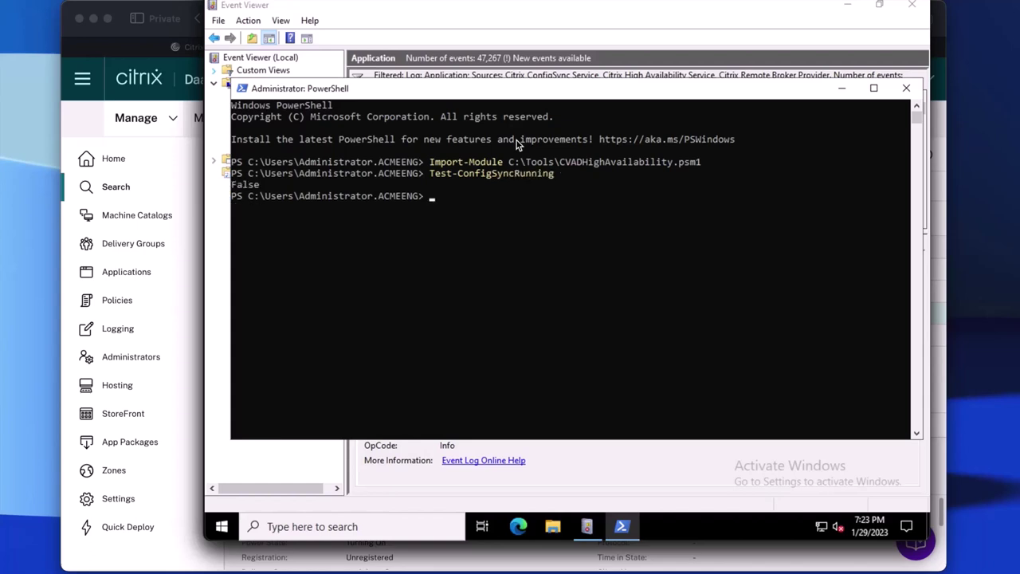
{"action": "left_click", "coordinate": [519, 7]}
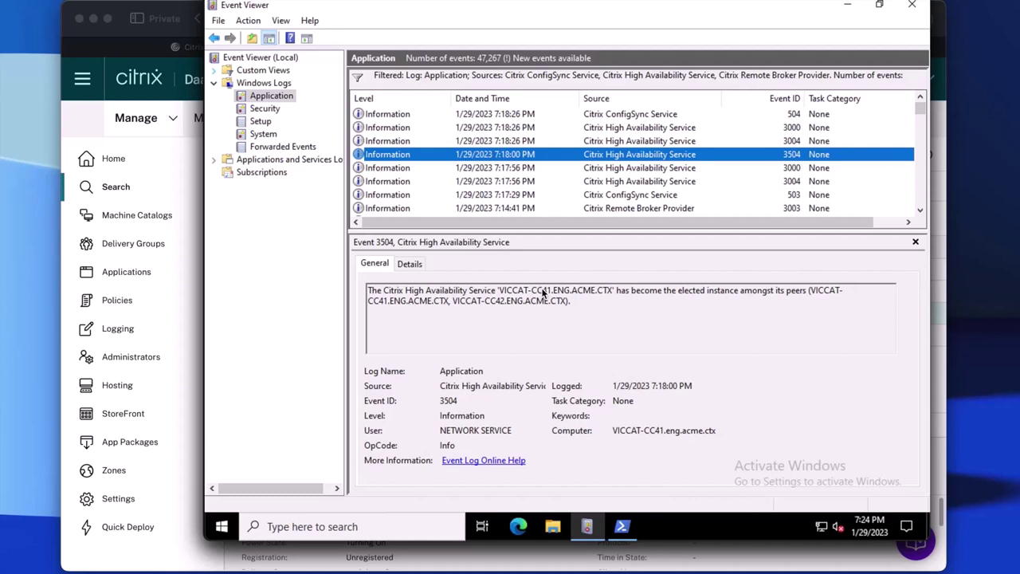
{"action": "key", "text": "alt+Tab"}
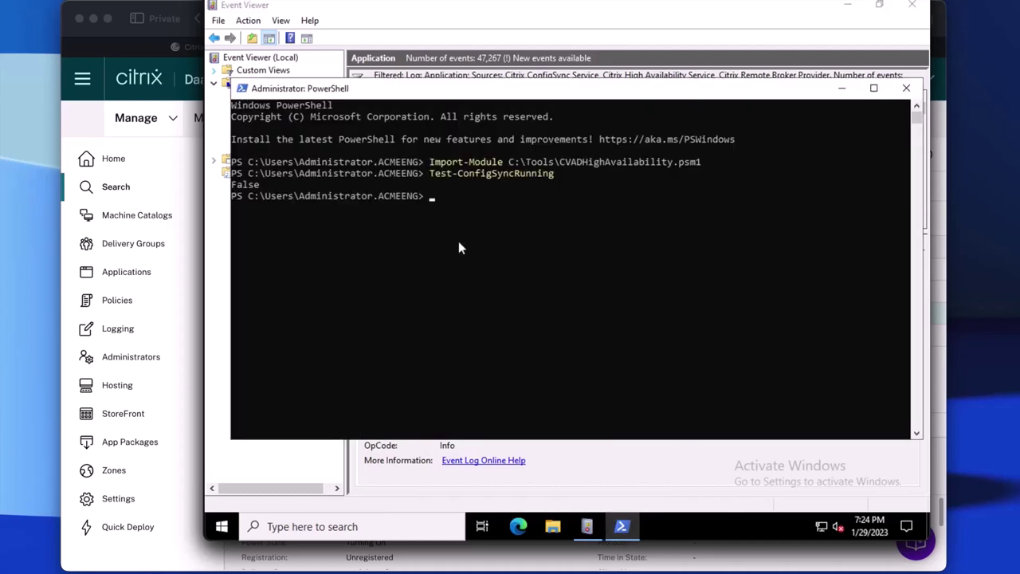
Run Enable-OutageMode on both controllers, importing CVADHighAvailability.psm1 on the second first
{"action": "type", "text": "Enable-OutageMode"}
{"action": "key", "text": "Return"}
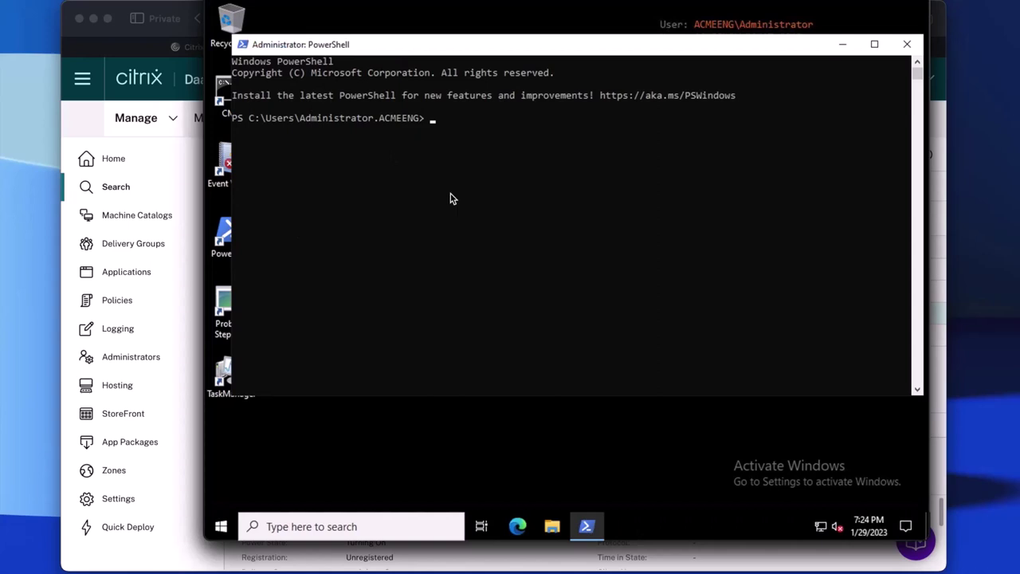
{"action": "type", "text": "Import-Module C:\\Tools\\S"}
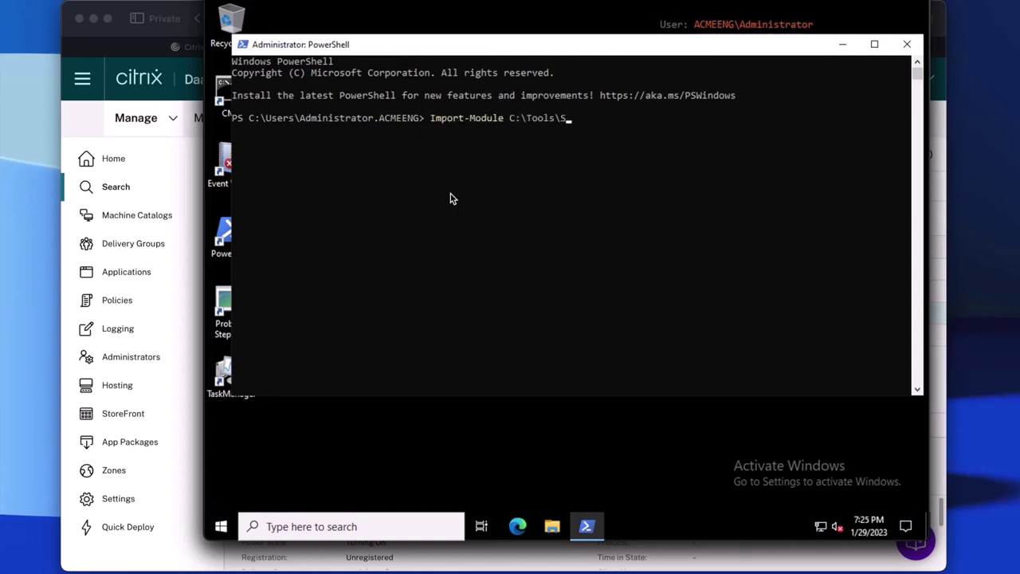
{"action": "key", "text": "BackSpace"}
{"action": "type", "text": "CVAD"}
{"action": "key", "text": "Tab"}
{"action": "key", "text": "Return"}
{"action": "type", "text": "Enable-OutageMode"}
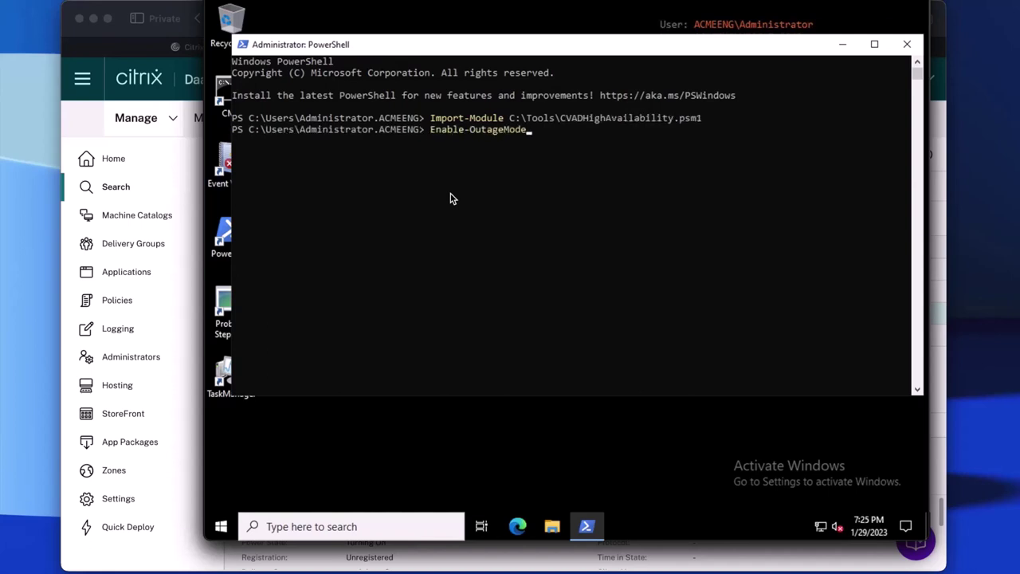
{"action": "key", "text": "Return"}
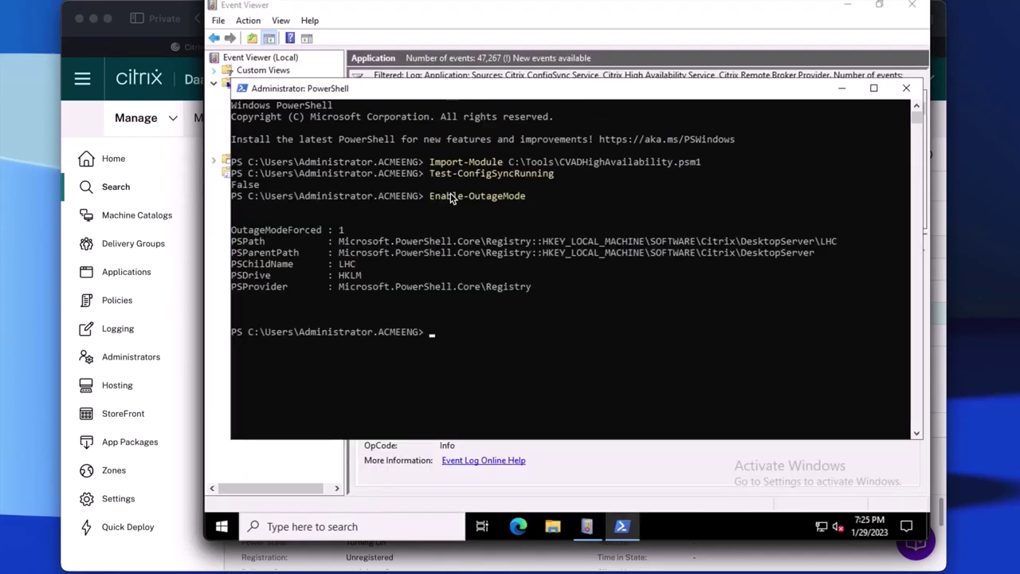
{"action": "left_click", "coordinate": [490, 10]}
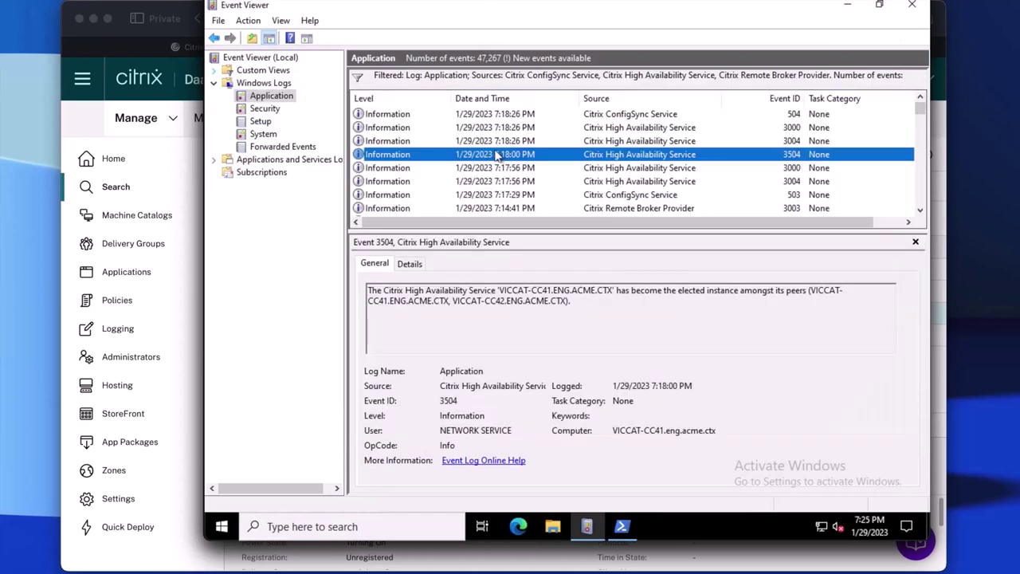
Refresh the Citrix log and inspect the newest 3003 event showing the transition to InitialHA
{"action": "key", "text": "F5"}
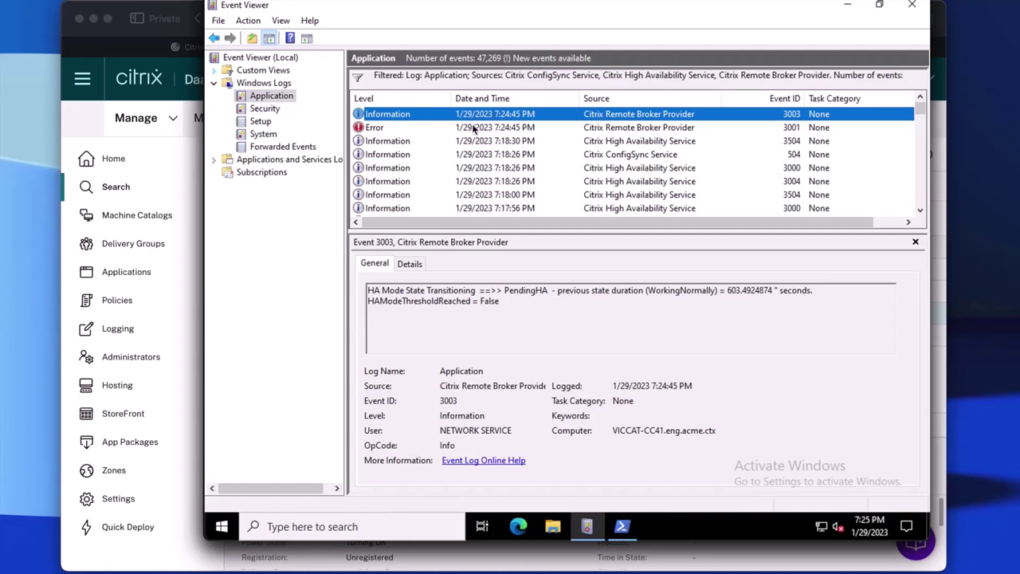
{"action": "key", "text": "F5"}
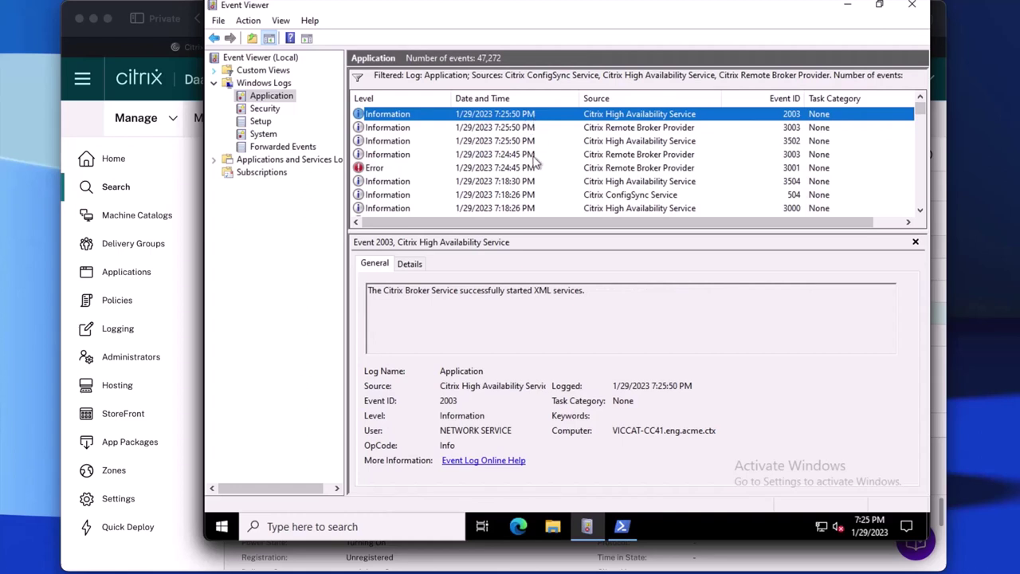
{"action": "left_click", "coordinate": [537, 128]}
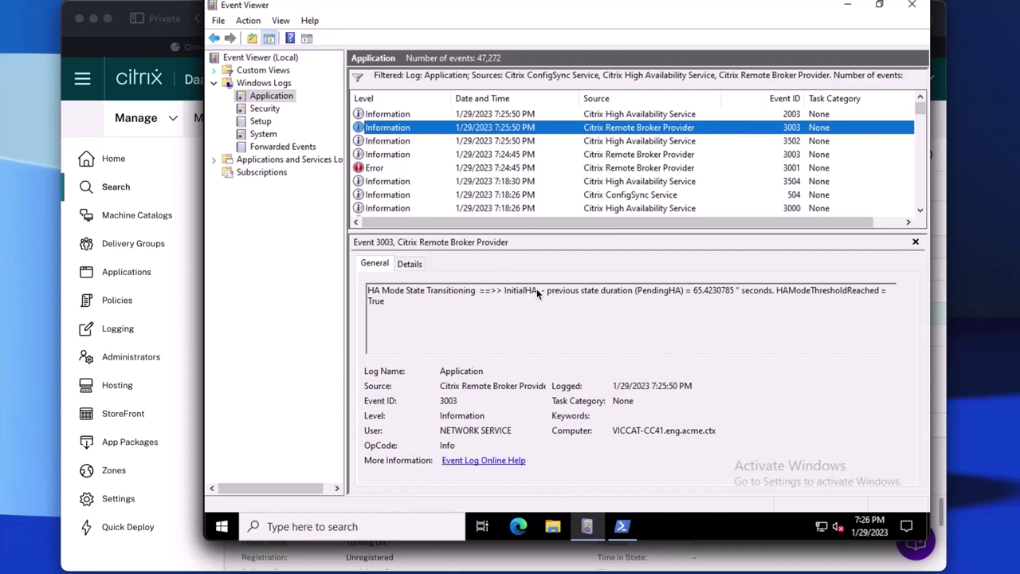
{"action": "left_click", "coordinate": [622, 526]}
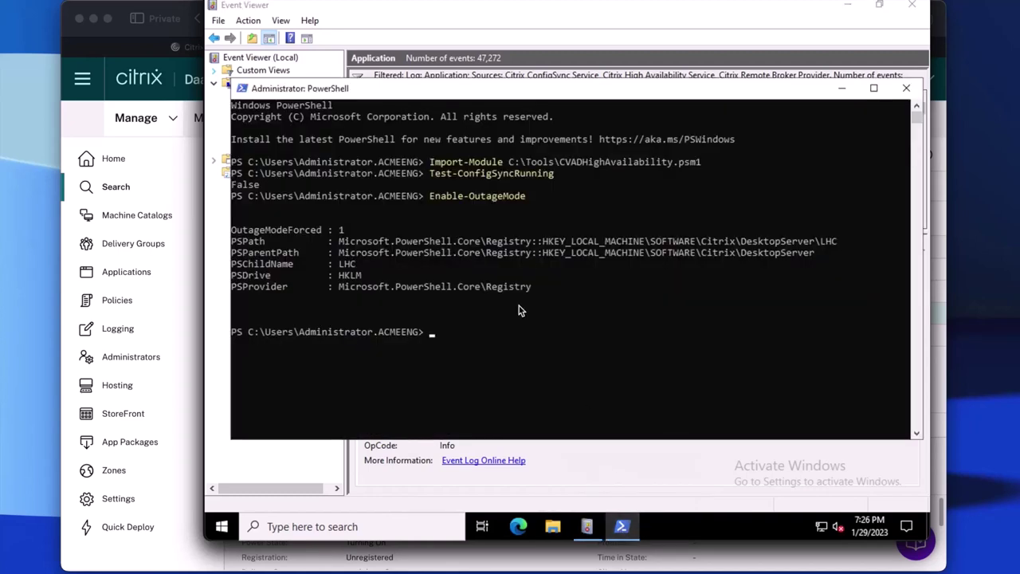
Enable the high availability SDK with Enable-HighAvailability
{"action": "type", "text": "Enable-High"}
{"action": "key", "text": "Tab"}
{"action": "key", "text": "Return"}
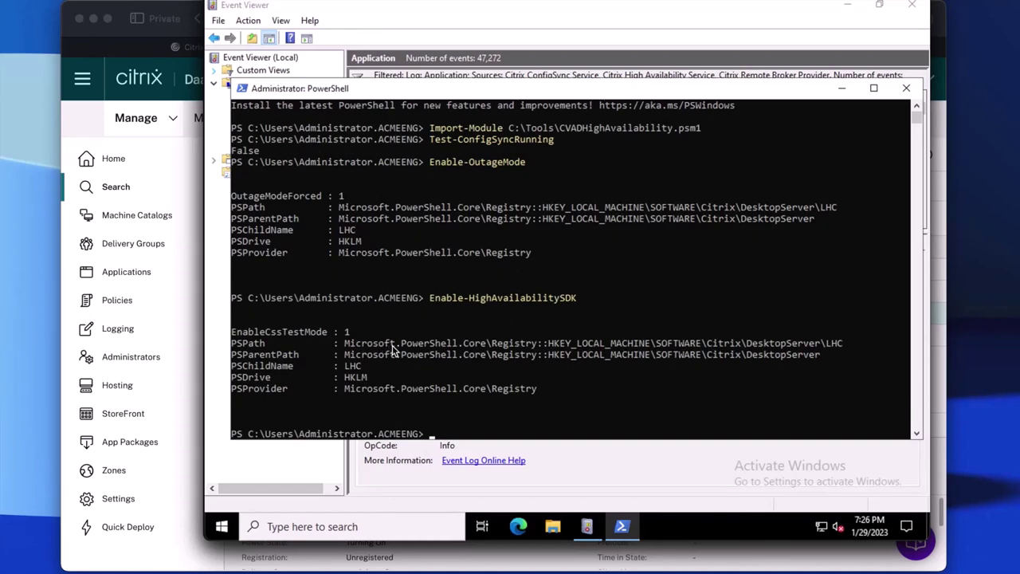
List broker machines' MachineName and RegistrationState via Get-BrokerMachine -AdminAddress localhost:89
{"action": "type", "text": "Get-BrokerMachine | Sele"}
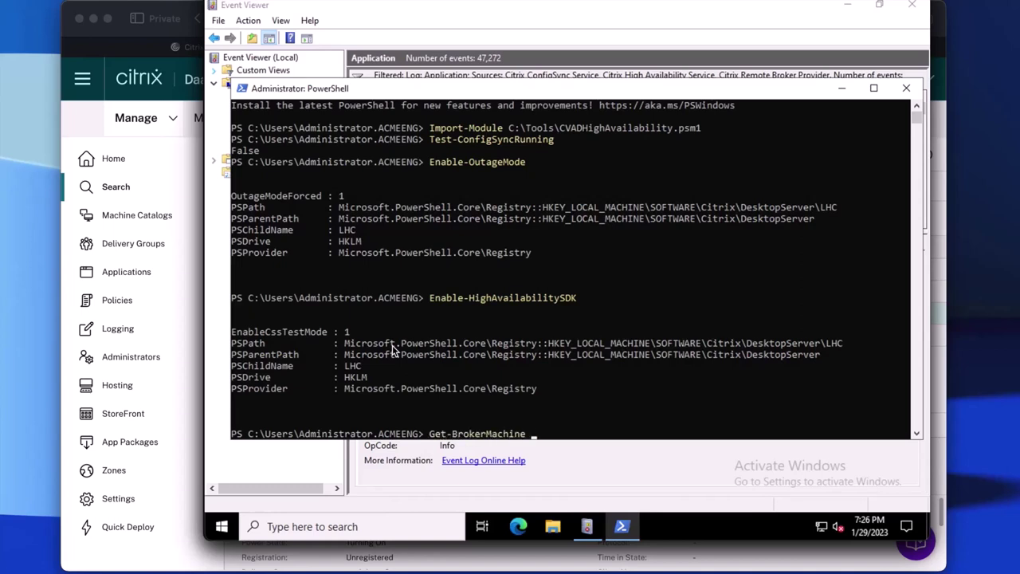
{"action": "key", "text": "BackSpace"}
{"action": "key", "text": "BackSpace"}
{"action": "key", "text": "BackSpace"}
{"action": "key", "text": "BackSpace"}
{"action": "key", "text": "BackSpace"}
{"action": "key", "text": "BackSpace"}
{"action": "type", "text": "-AdminAddress localhost:89 "}
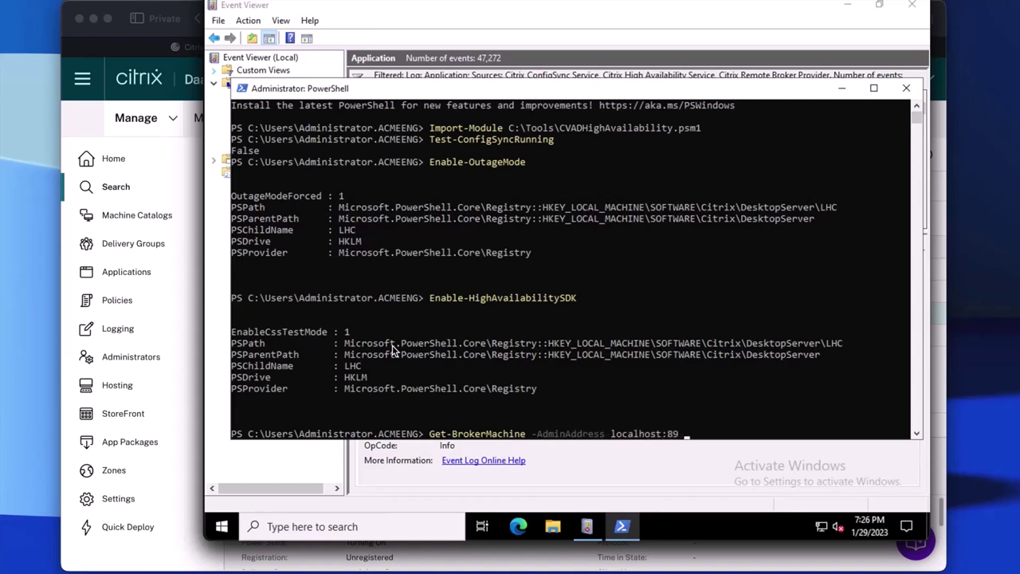
{"action": "type", "text": "| Select MachineNa"}
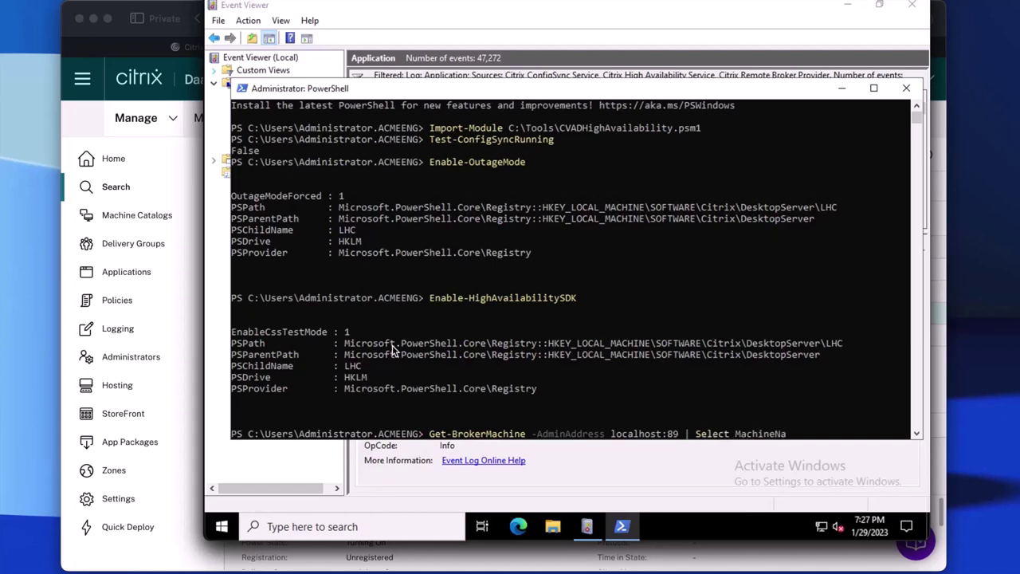
{"action": "type", "text": "me,RegistrationState"}
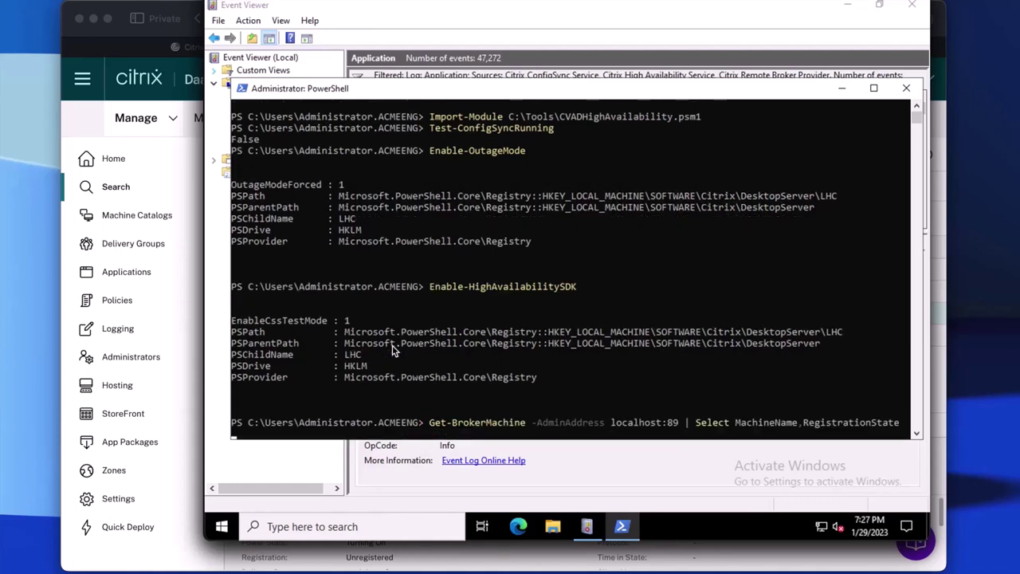
{"action": "key", "text": "Return"}
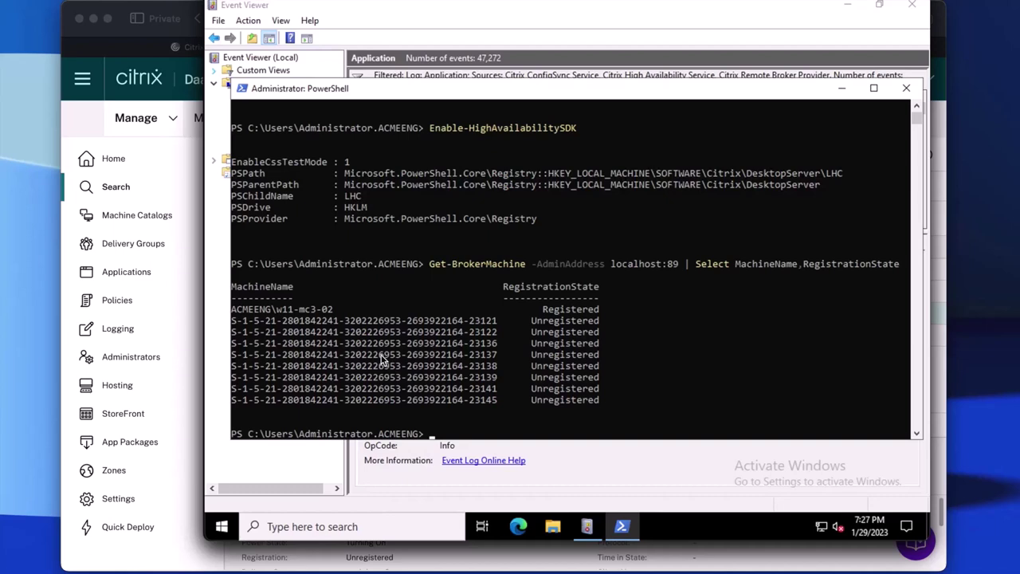
Rerun the machine query adding SessionCount and SessionState columns
{"action": "key", "text": "Up"}
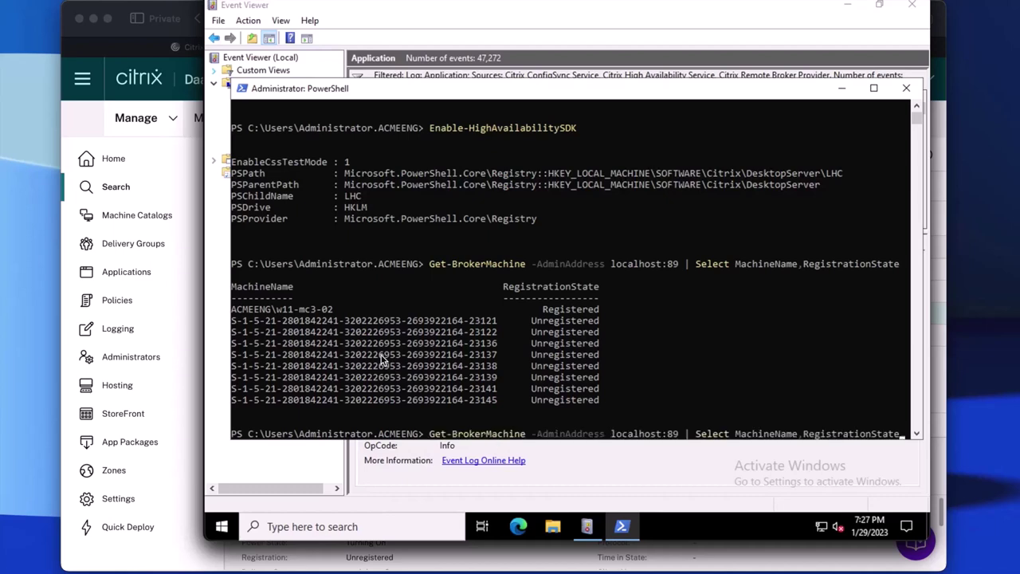
{"action": "type", "text": ",SessionCou"}
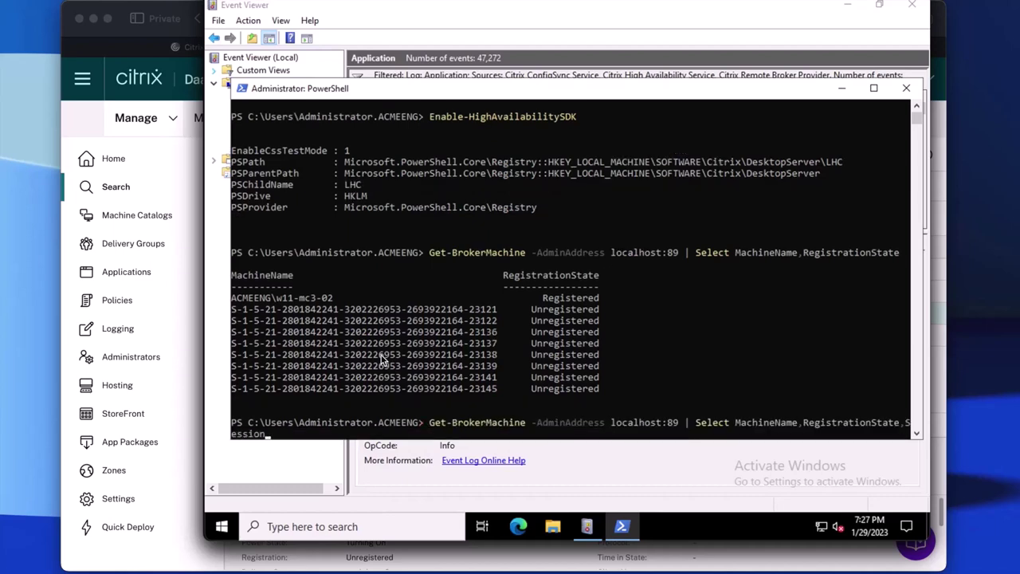
{"action": "type", "text": "nt,SessionState"}
{"action": "key", "text": "Return"}
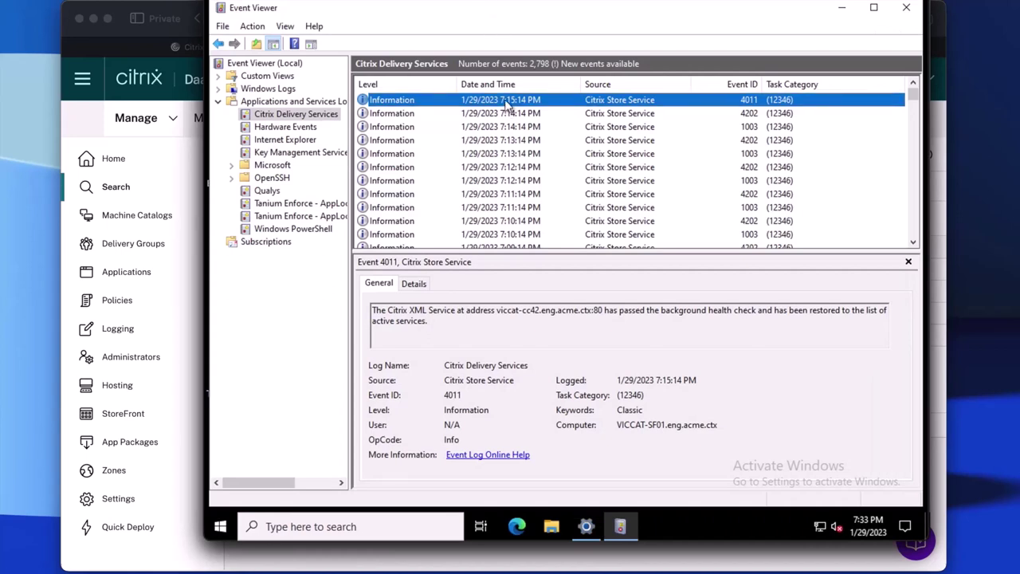
Refresh the Delivery Services log and open the 7:26:14 PM event 4010 health-check failure
{"action": "key", "text": "F5"}
{"action": "scroll", "coordinate": [507, 106], "scroll_direction": "down", "scroll_amount": 1}
{"action": "left_click", "coordinate": [530, 221]}
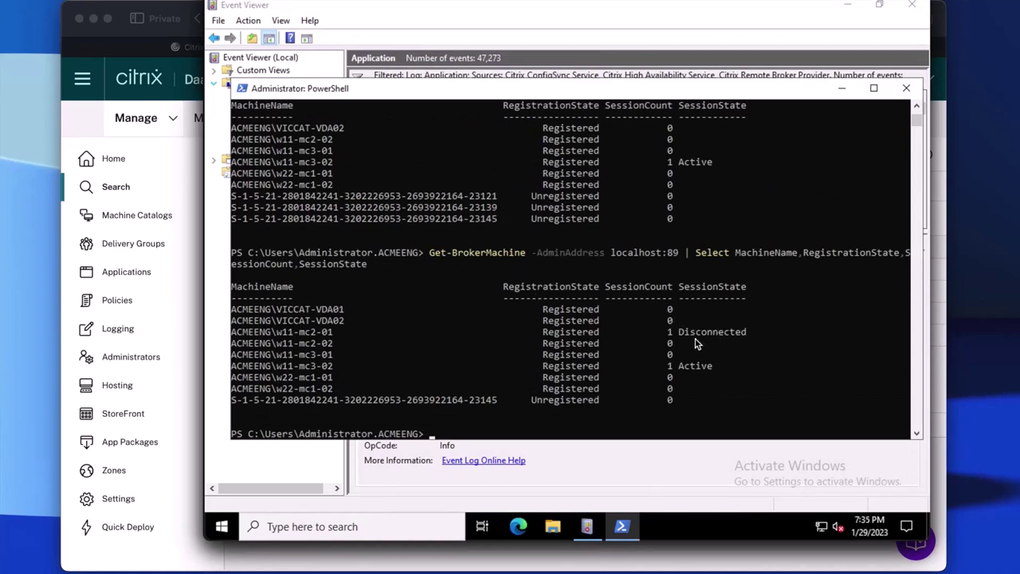
List current sessions with Get-BrokerSession -AdminAddress localhost:89, then launch Corporate Persistent Desktop
{"action": "type", "text": "Get-BrokerSession "}
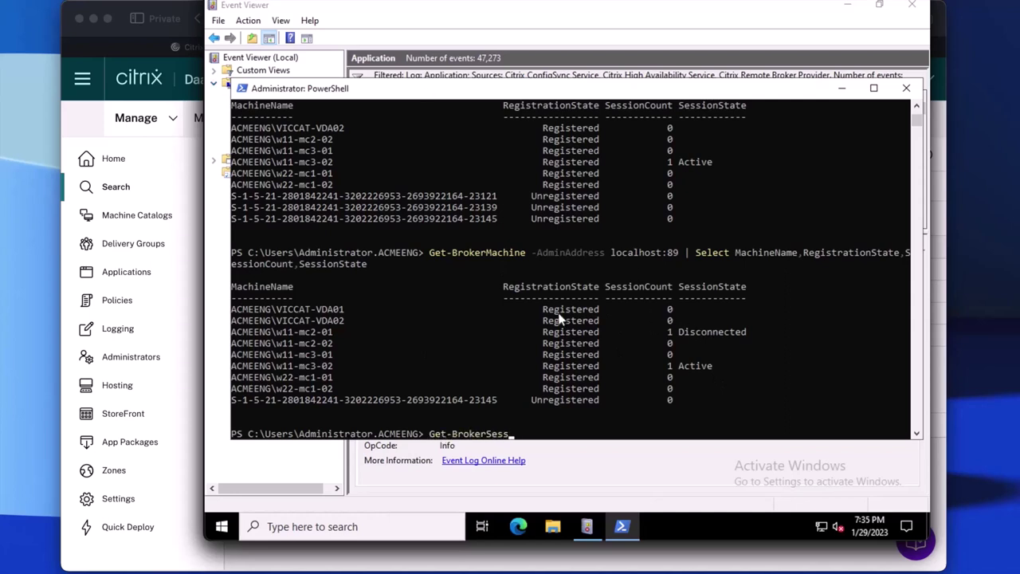
{"action": "type", "text": "-AdminAddress localhost:89"}
{"action": "key", "text": "Return"}
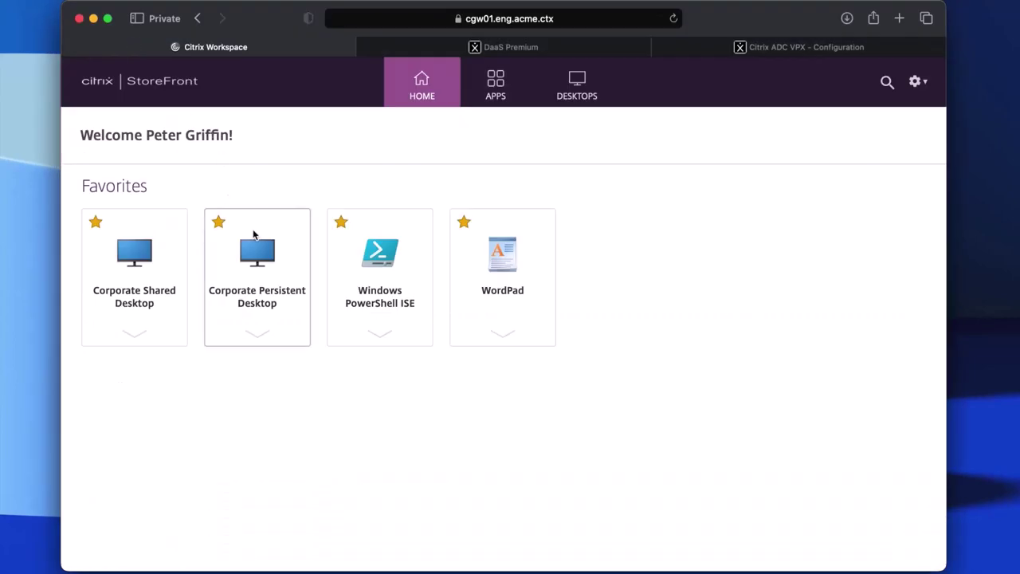
{"action": "left_click", "coordinate": [257, 253]}
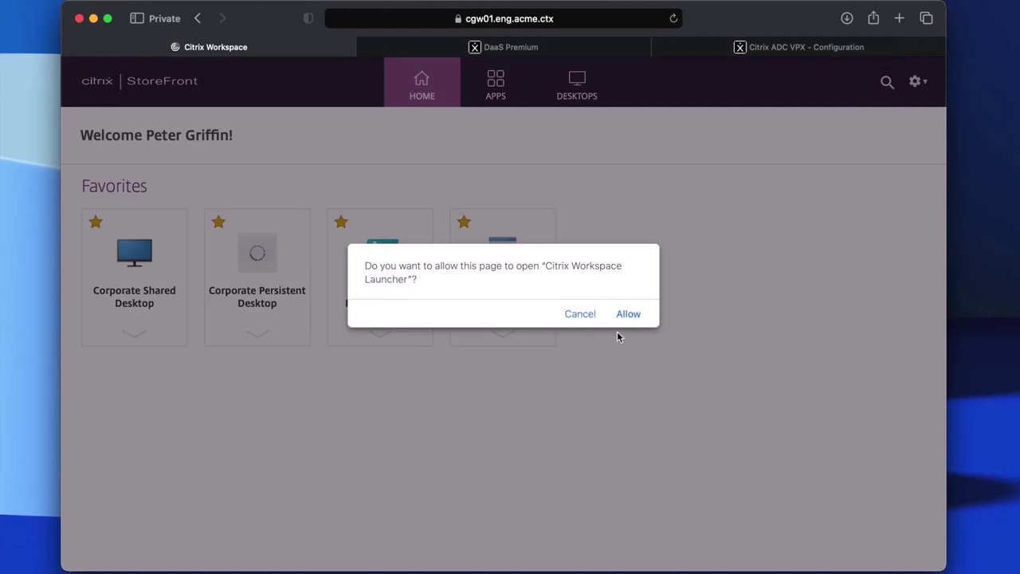
Allow Safari to open Citrix Workspace Launcher for the desktop launch
{"action": "left_click", "coordinate": [628, 312]}
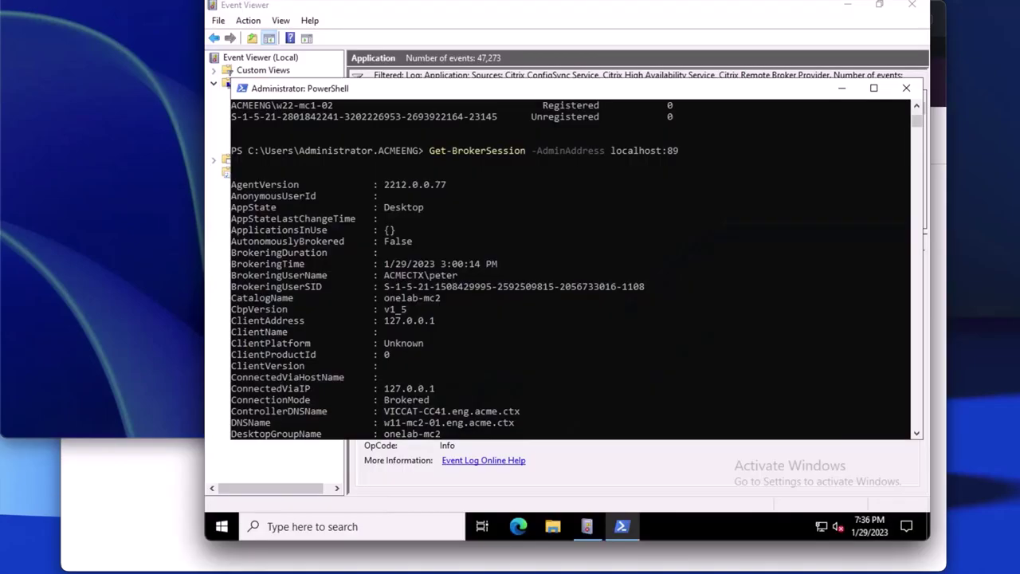
Rerun Get-BrokerSession to see the Active w11-mc3-01 session and review the ExtendedHA 3003 event
{"action": "key", "text": "Up"}
{"action": "key", "text": "Return"}
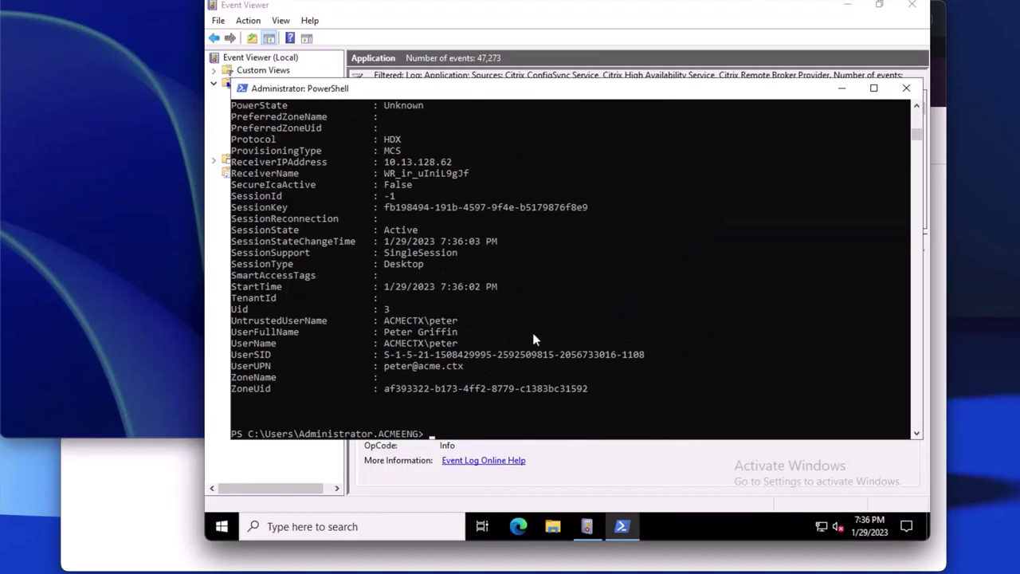
{"action": "scroll", "coordinate": [452, 351], "scroll_direction": "up", "scroll_amount": 3}
{"action": "left_click", "coordinate": [438, 508]}
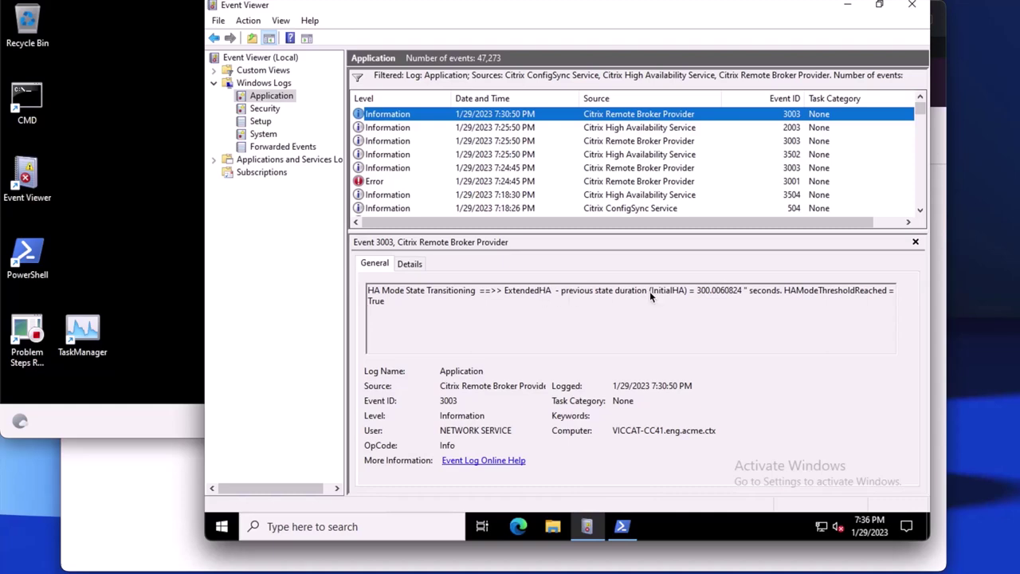
{"action": "left_click", "coordinate": [623, 527]}
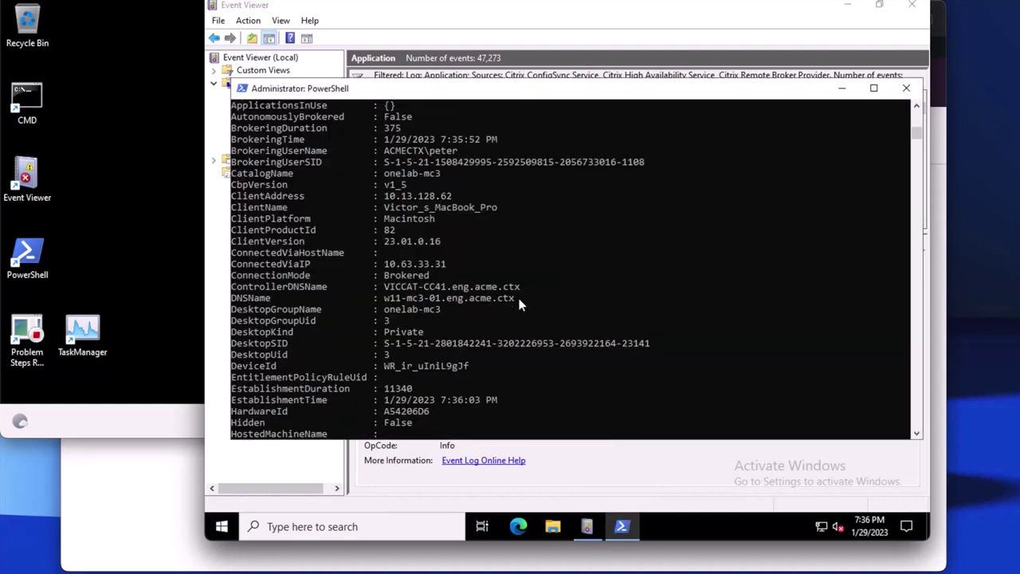
Run Disable-OutageMode on the first controller, correcting the incomplete command
{"action": "type", "text": "Disb"}
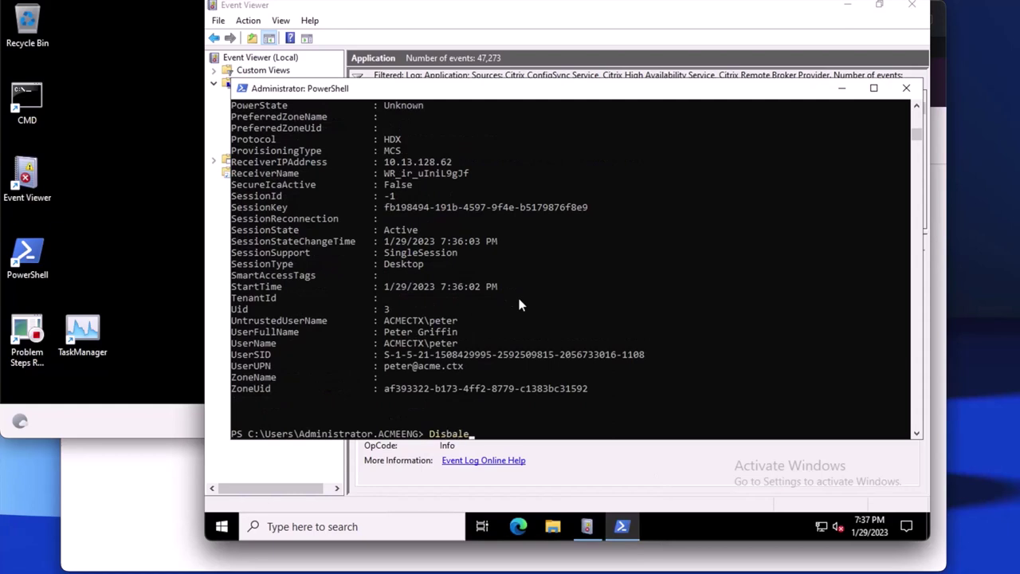
{"action": "key", "text": "BackSpace"}
{"action": "type", "text": "able-Outage"}
{"action": "key", "text": "Return"}
{"action": "left_click", "coordinate": [518, 303]}
{"action": "key", "text": "Up"}
{"action": "type", "text": "Mode"}
{"action": "key", "text": "Return"}
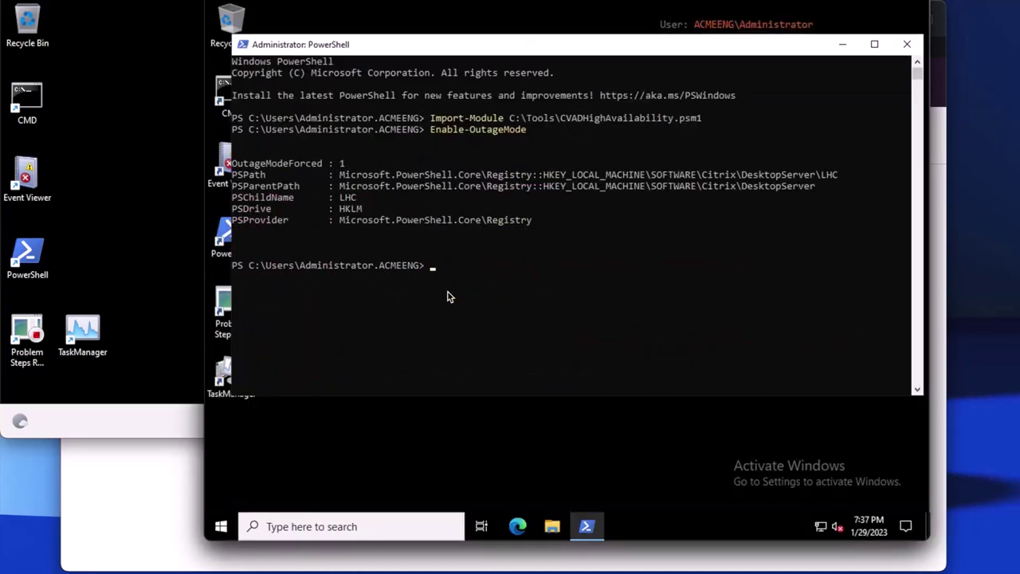
Disable outage mode on the second controller and refresh Event Viewer for the 7:37:30 PM 3003 event
{"action": "type", "text": "Disable"}
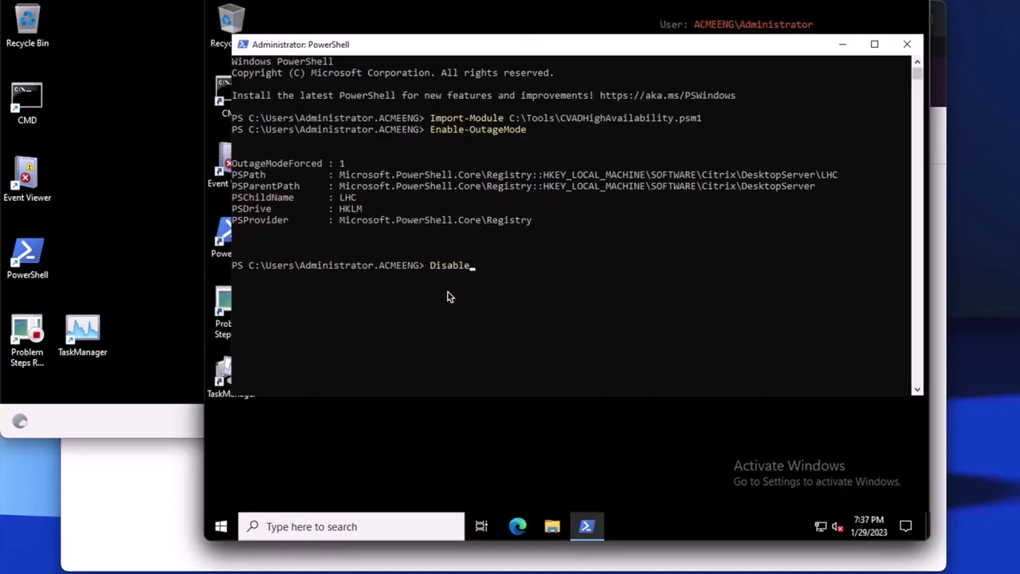
{"action": "type", "text": "-OutageMode"}
{"action": "key", "text": "Return"}
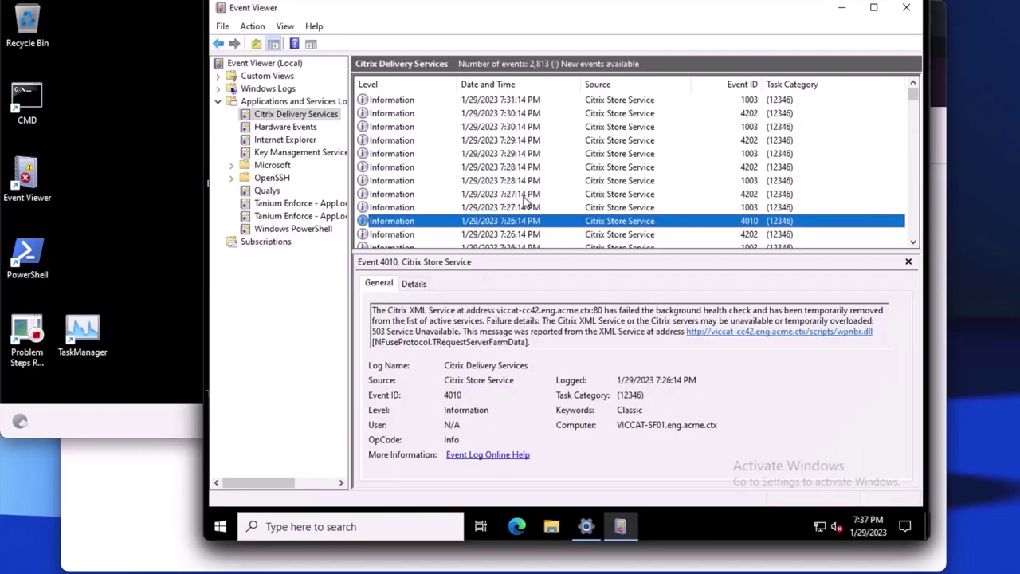
{"action": "left_click", "coordinate": [415, 194]}
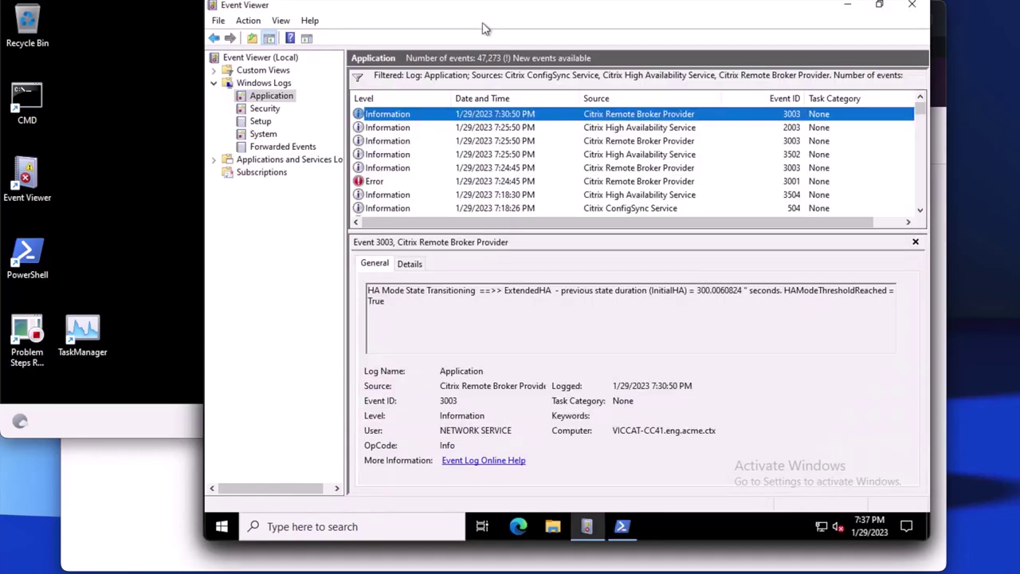
{"action": "key", "text": "F5"}
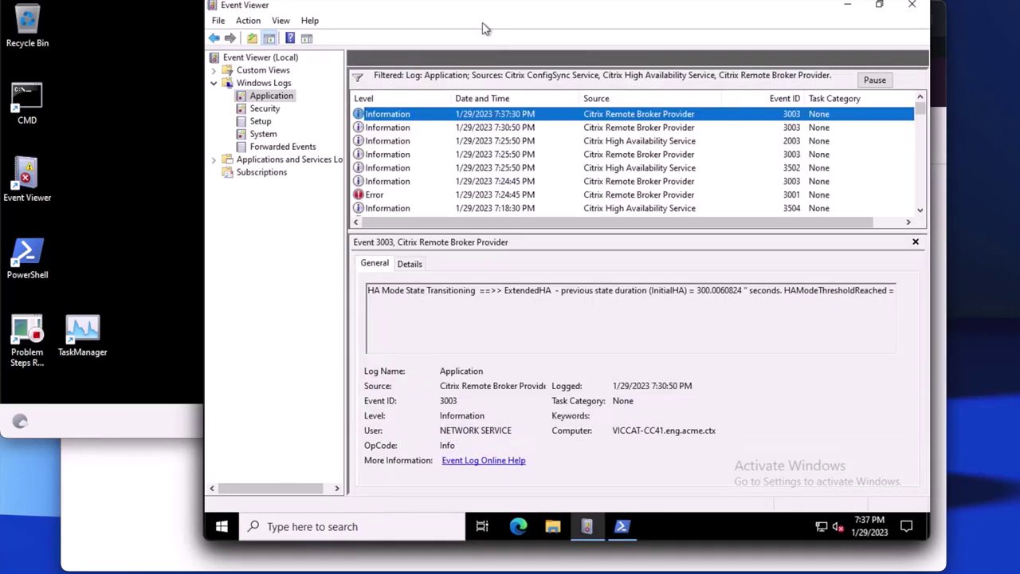